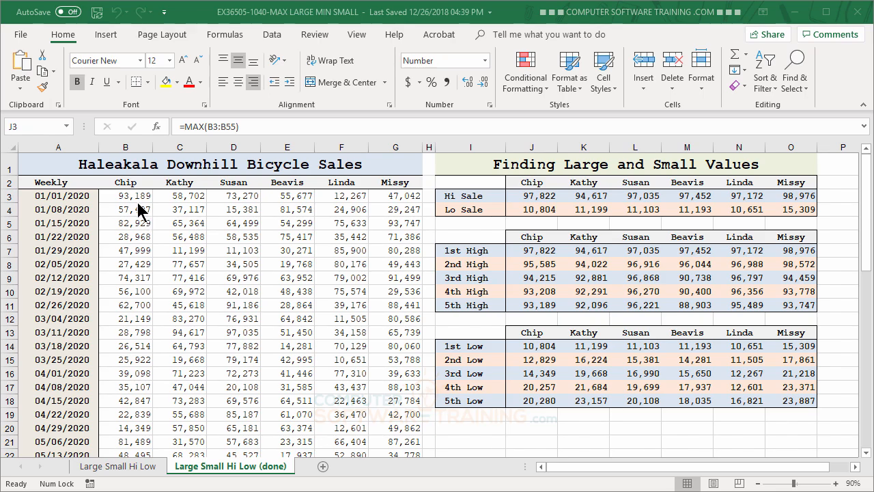
Step: Examine the weekly sales data and the finished high and low results on the completed sheet, comparing them with the blank practice sheet
scroll(146, 280, down, 2)
scroll(145, 280, down, 5)
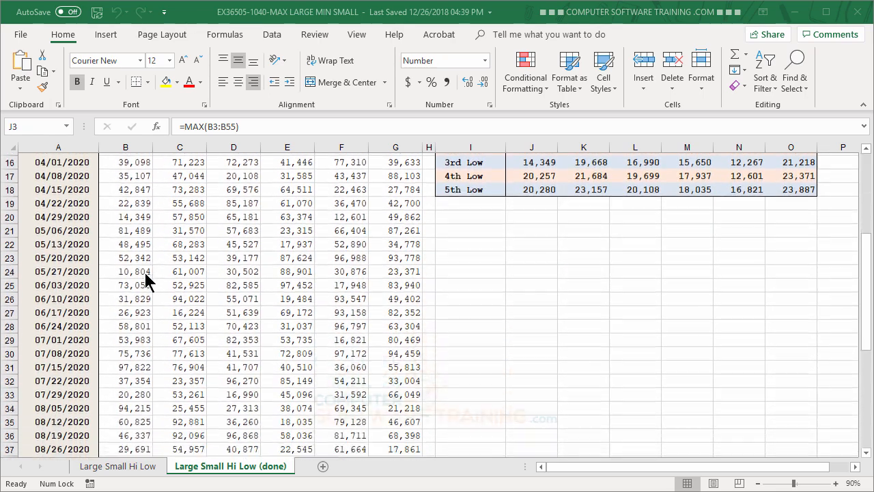
scroll(146, 280, down, 2)
scroll(145, 280, up, 9)
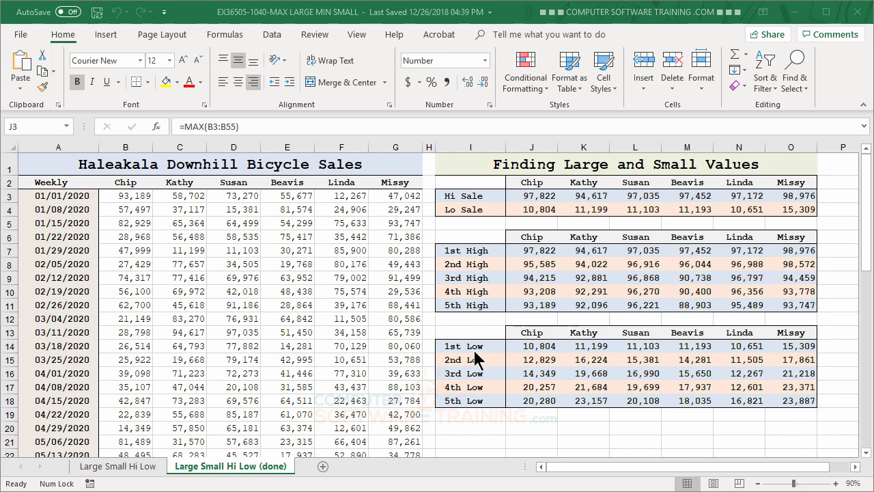
click(117, 466)
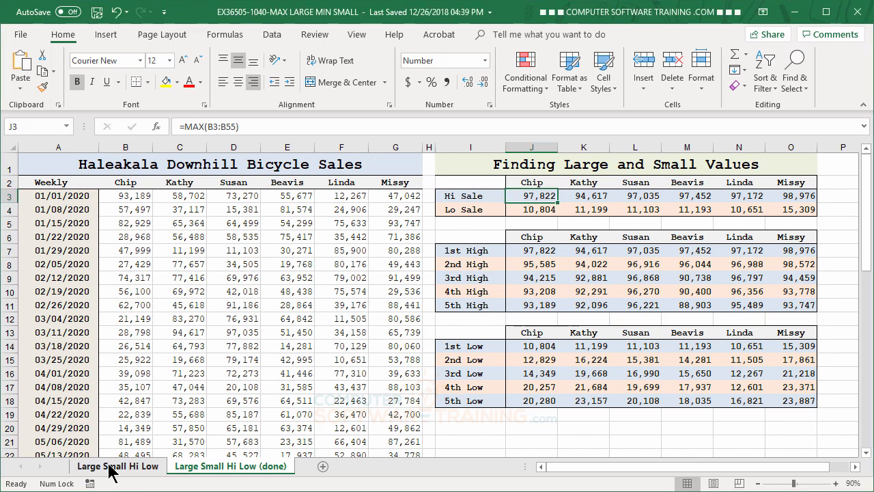
click(113, 467)
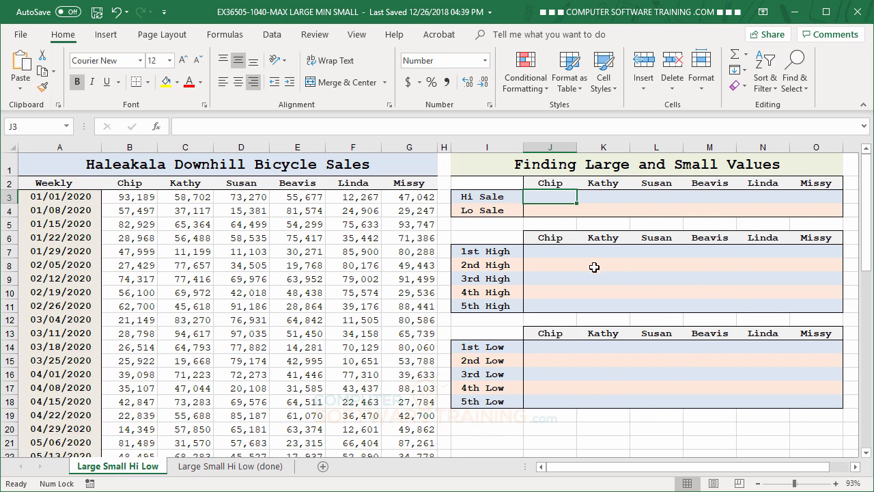
click(241, 466)
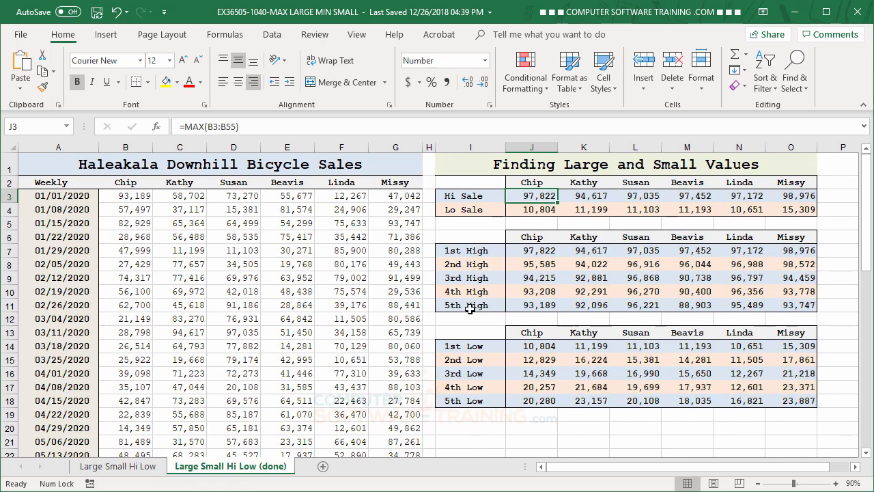
Step: On the Large Small Hi Low sheet, enter =MAX(B3:B55) in J3 as the first salesperson's Hi Sale
click(125, 469)
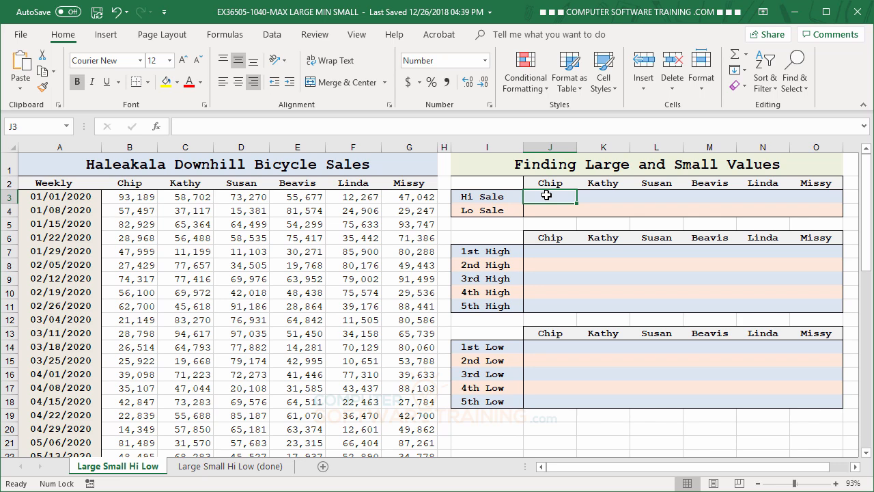
text(=)
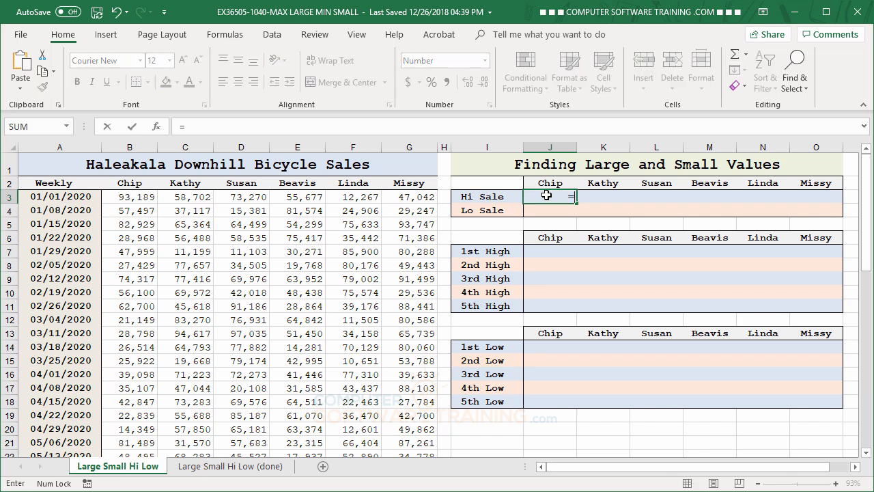
text(ma)
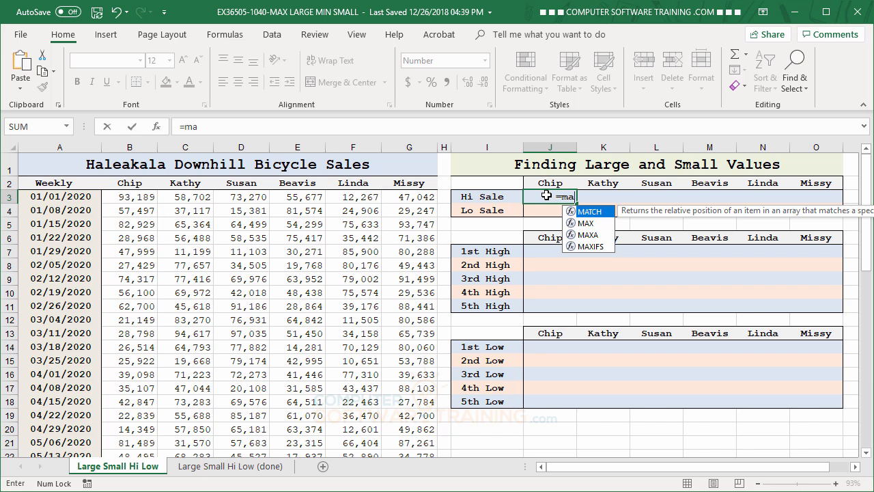
click(572, 226)
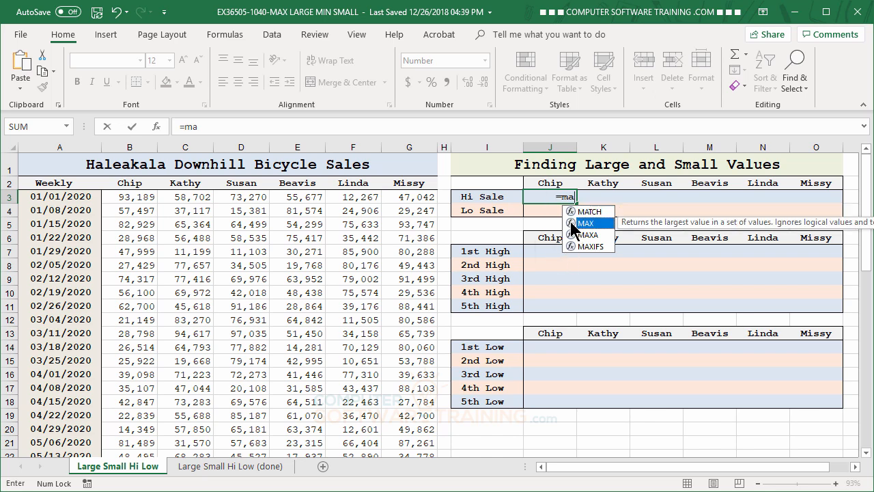
double_click(572, 225)
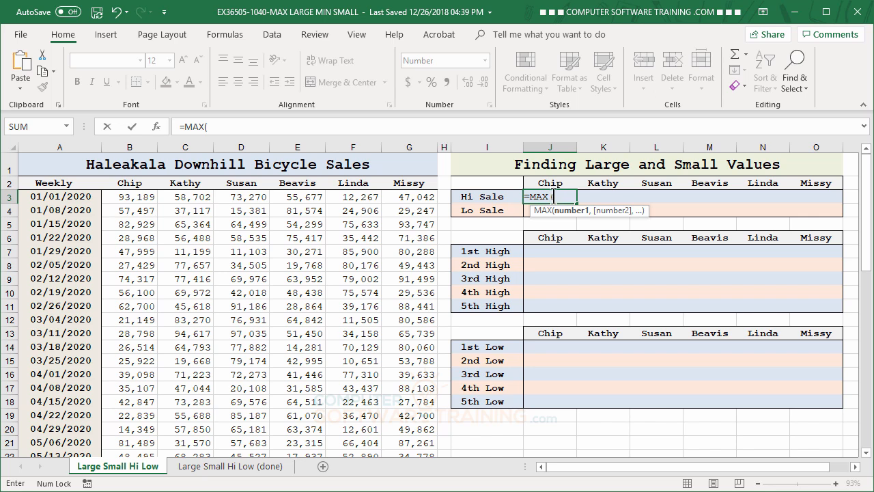
click(128, 199)
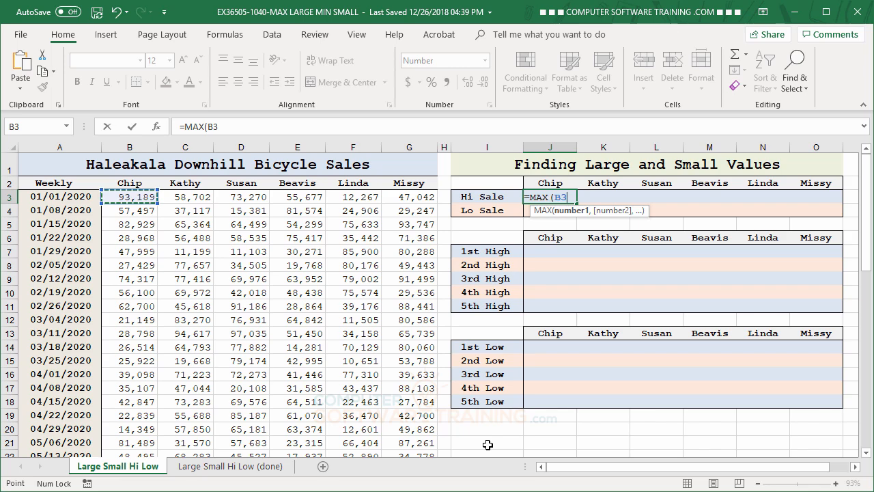
key(ctrl+shift+Down)
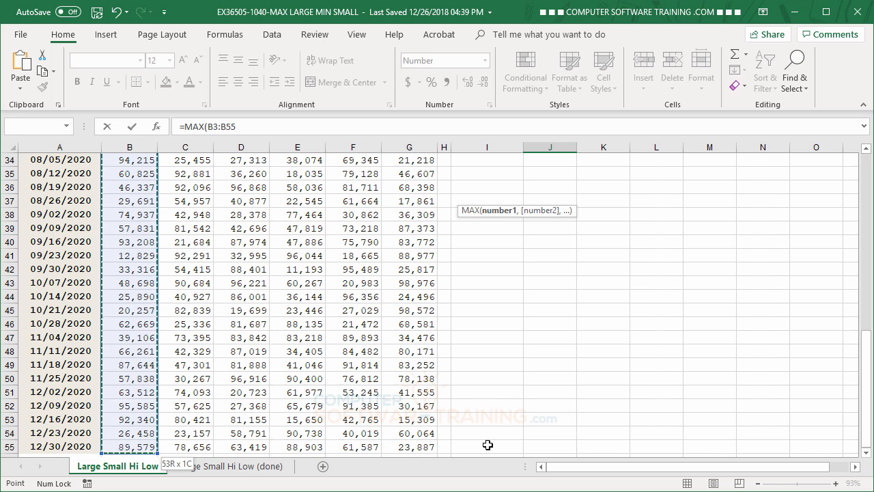
key(Escape)
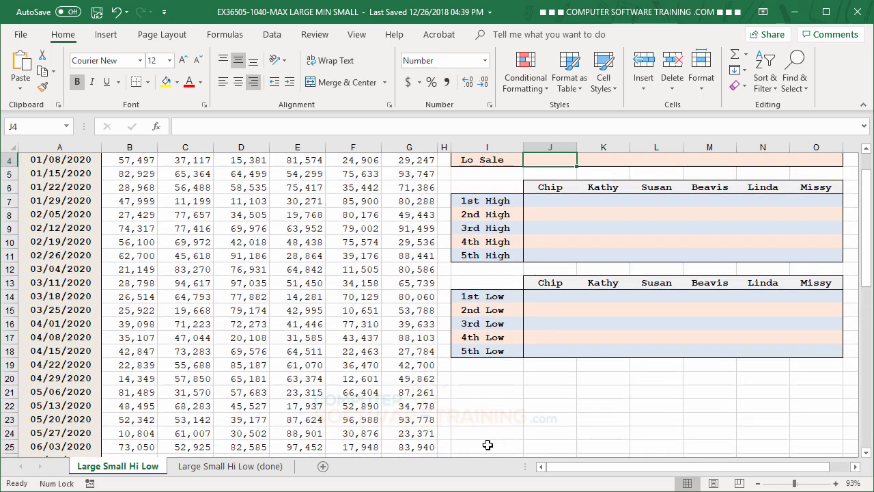
scroll(437, 403, up, 1)
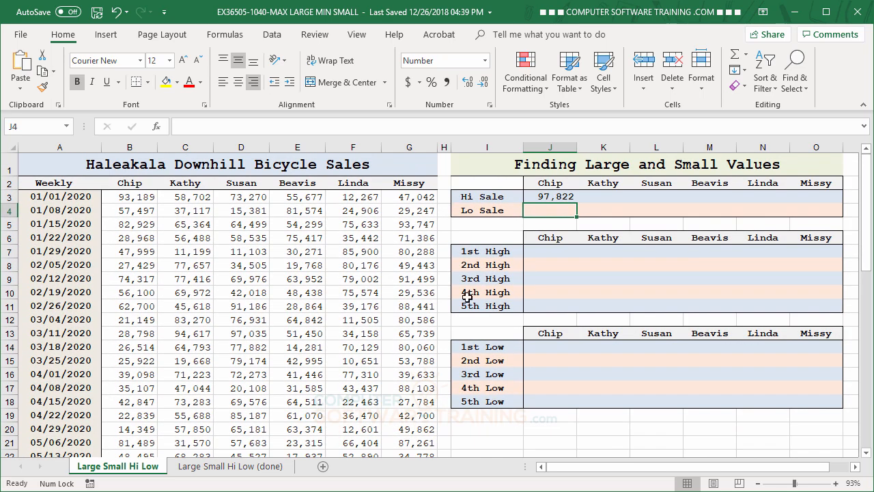
click(550, 196)
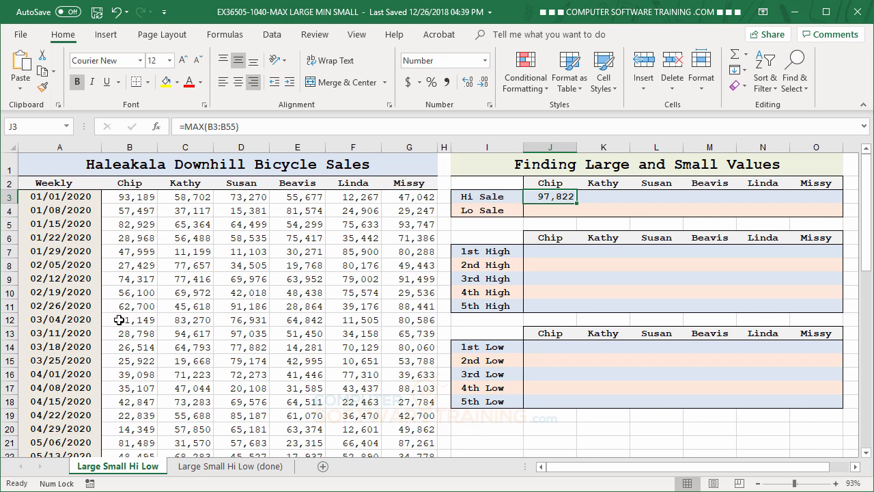
Step: Enter =MIN(B3:B55) in J4 for the Lo Sale, and fill the J3:J4 formulas across to column O
click(544, 211)
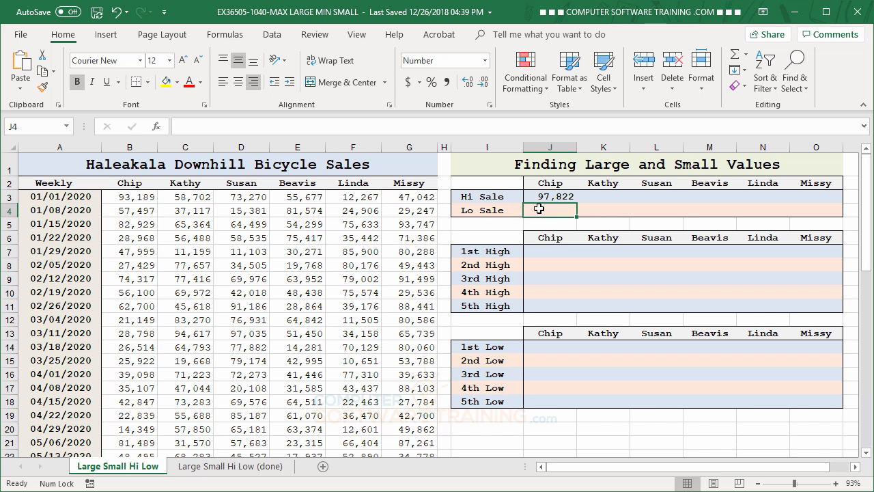
text(=mi)
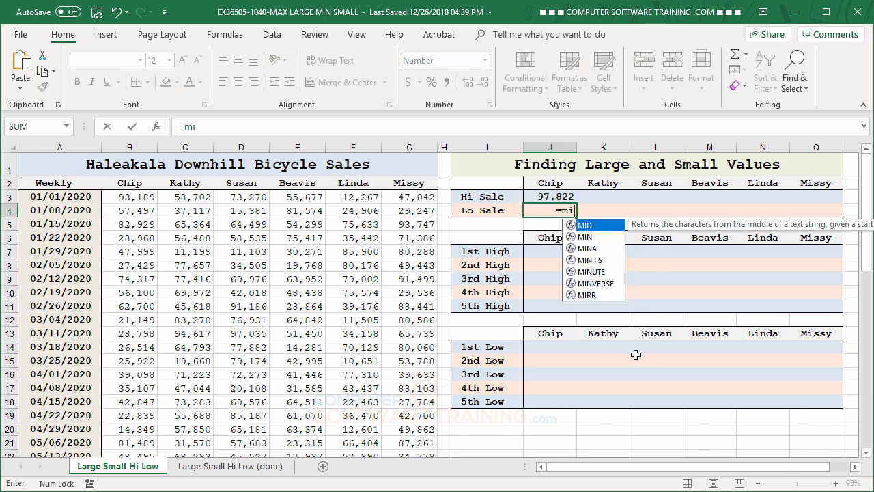
double_click(578, 239)
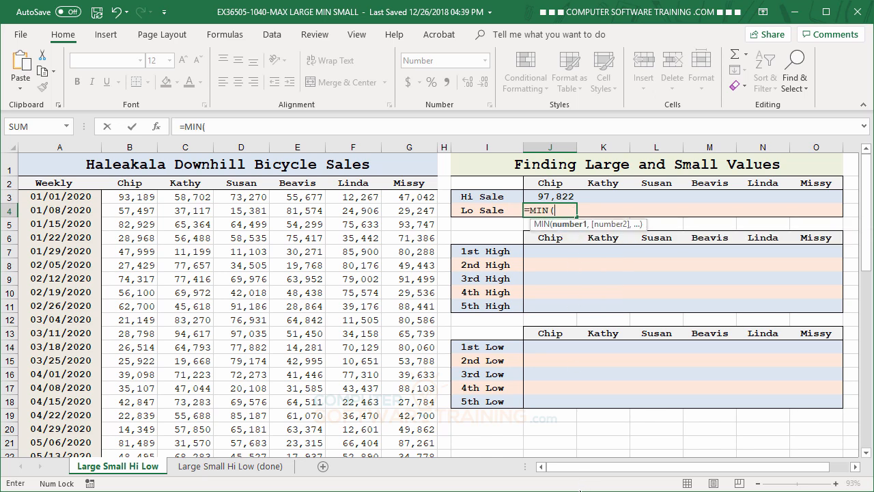
click(126, 197)
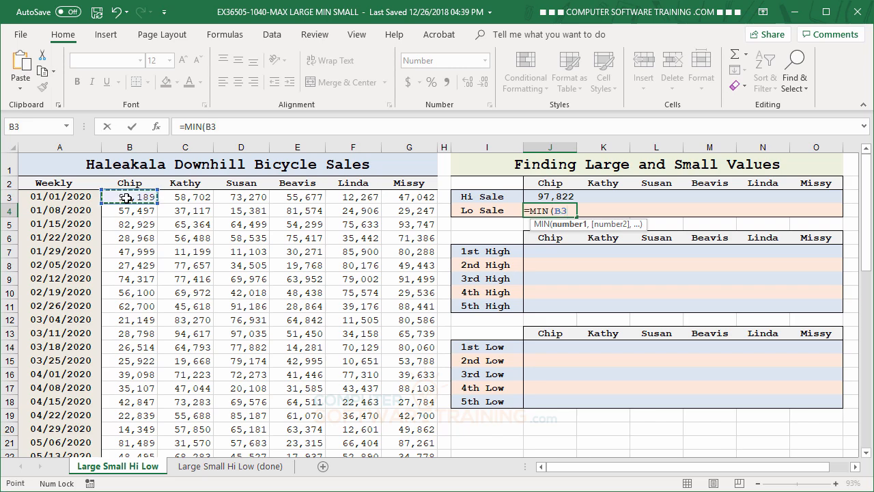
key(ctrl+shift+Down)
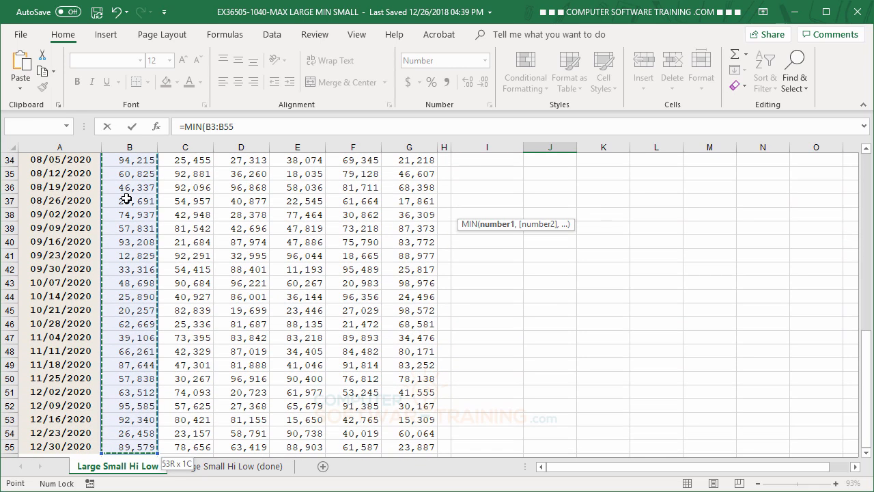
key(Return)
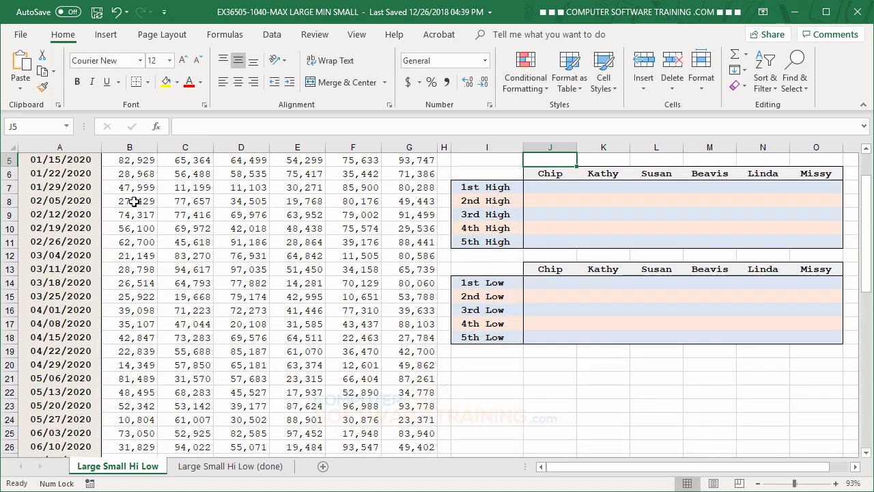
scroll(496, 213, up, 2)
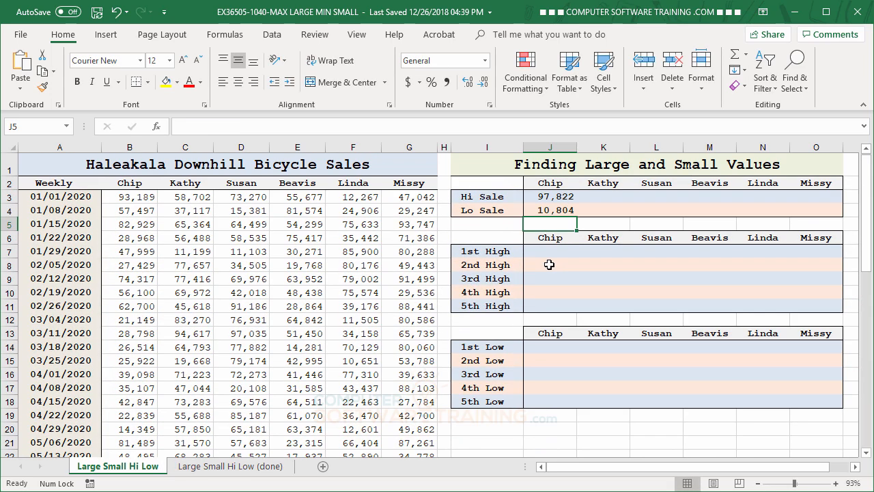
click(560, 198)
drag(560, 198, 827, 217)
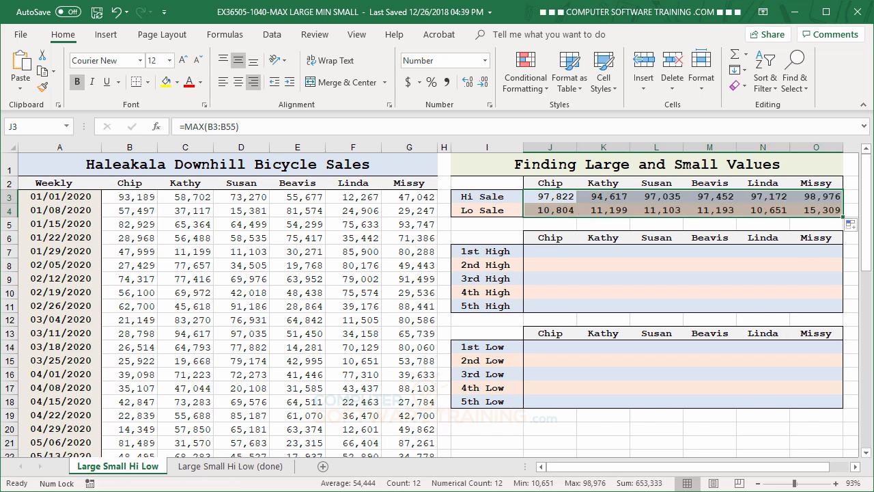
Step: Begin a LARGE formula in J7 for the 1st High, with the row-locked range B$3:B$55 as its array
click(548, 252)
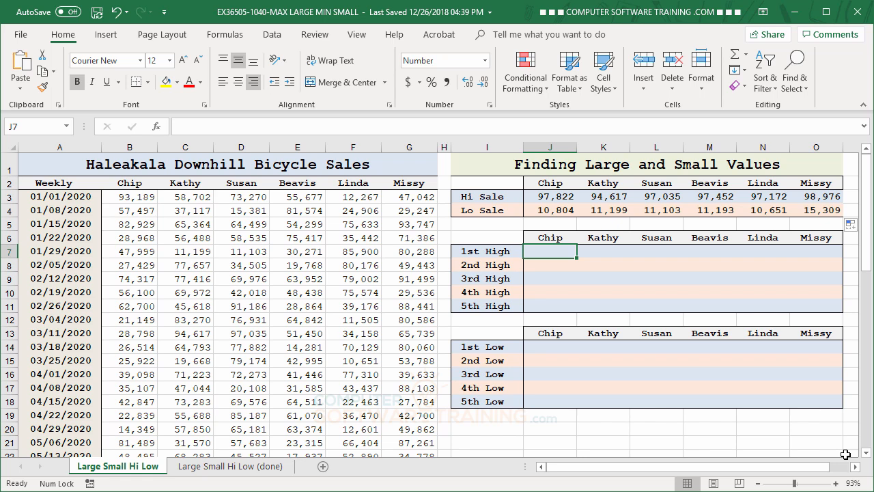
text(=la)
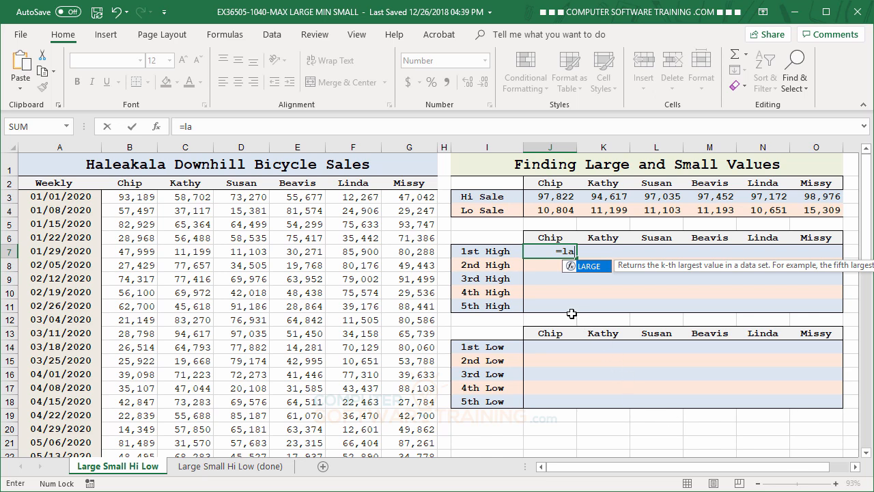
double_click(571, 267)
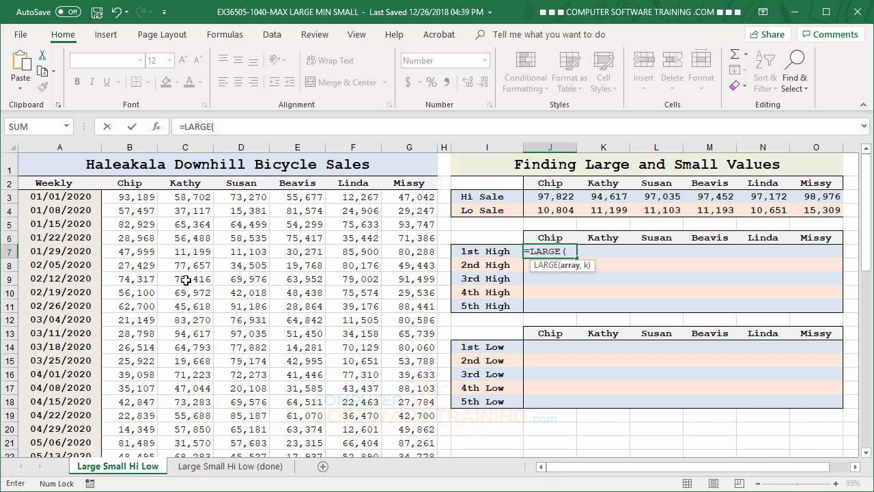
click(127, 198)
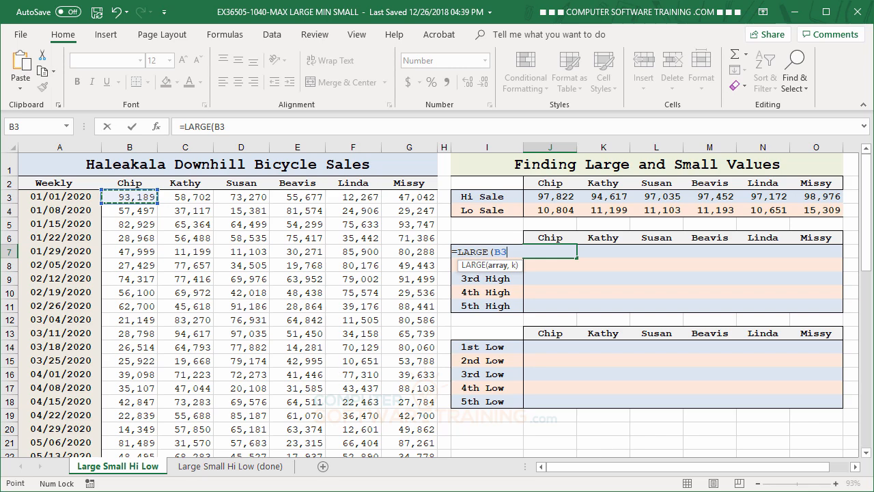
drag(128, 197, 147, 452)
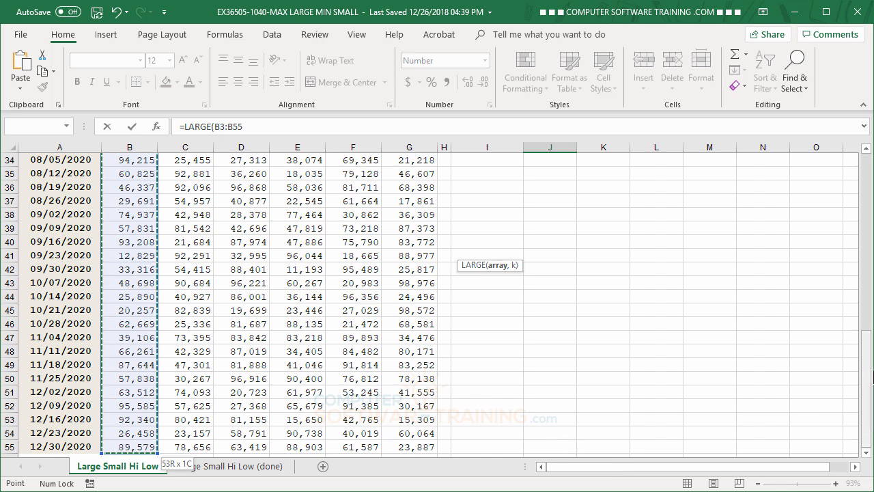
drag(871, 374, 870, 134)
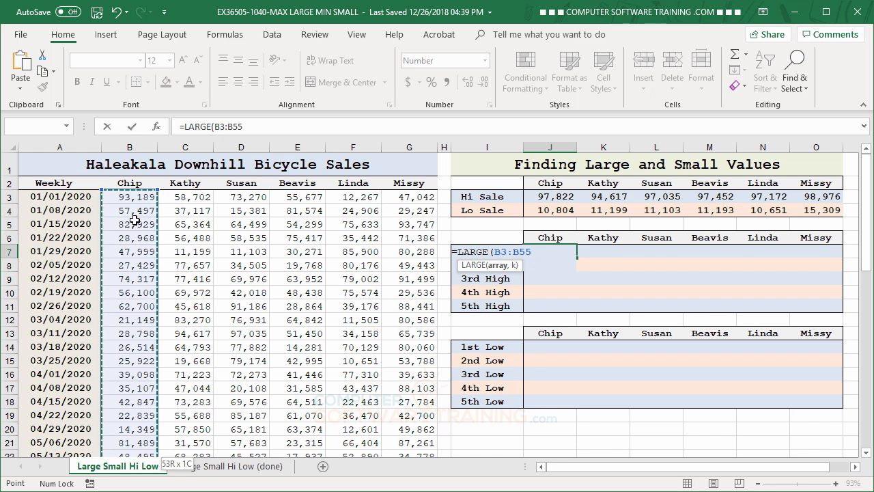
key(F4)
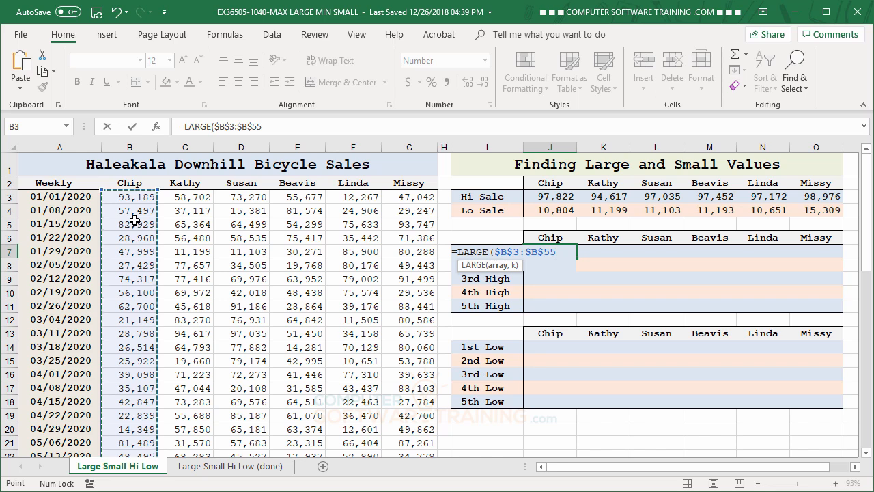
key(F4)
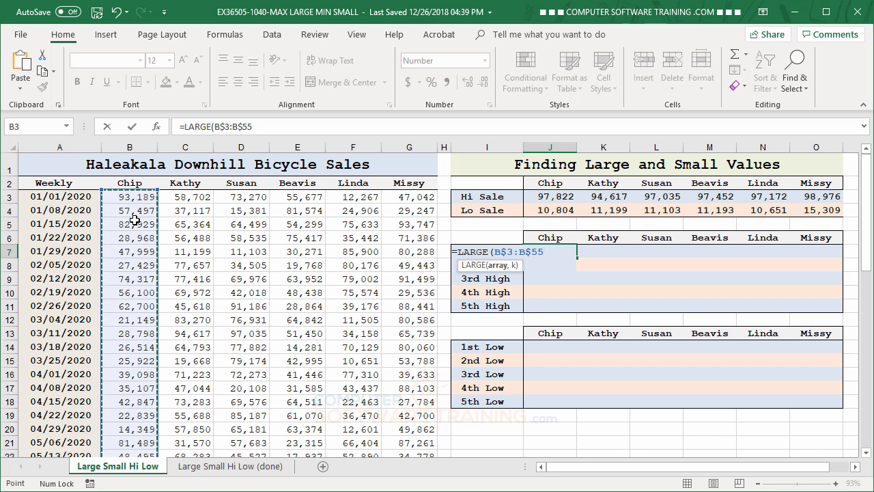
Step: Complete the 1st High formula in J7 as =LARGE(B$3:B$55,ROW(H1))
text(,)
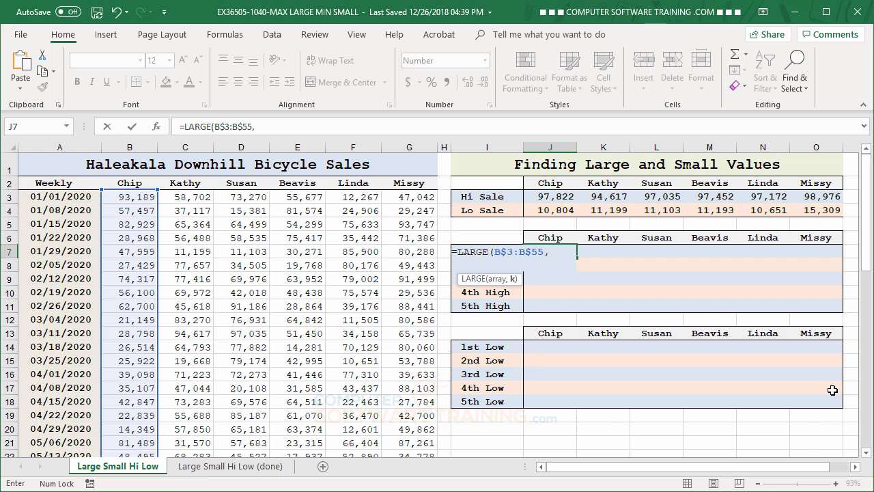
text(ro)
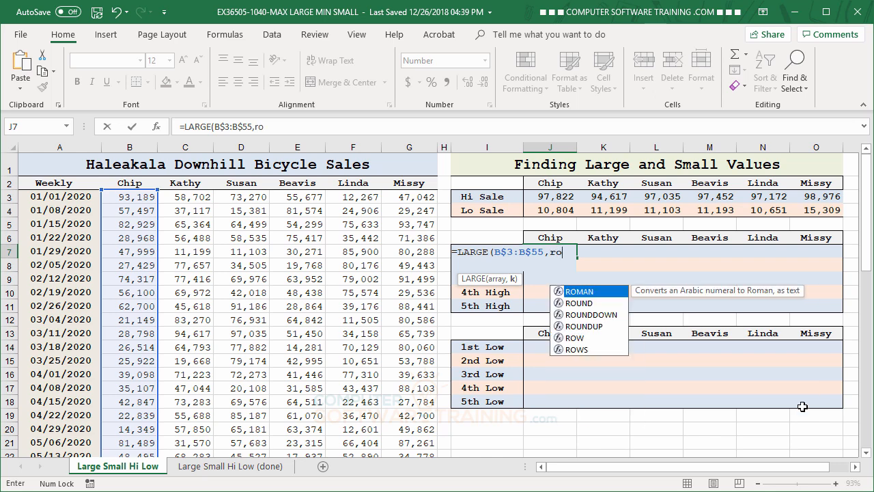
double_click(577, 337)
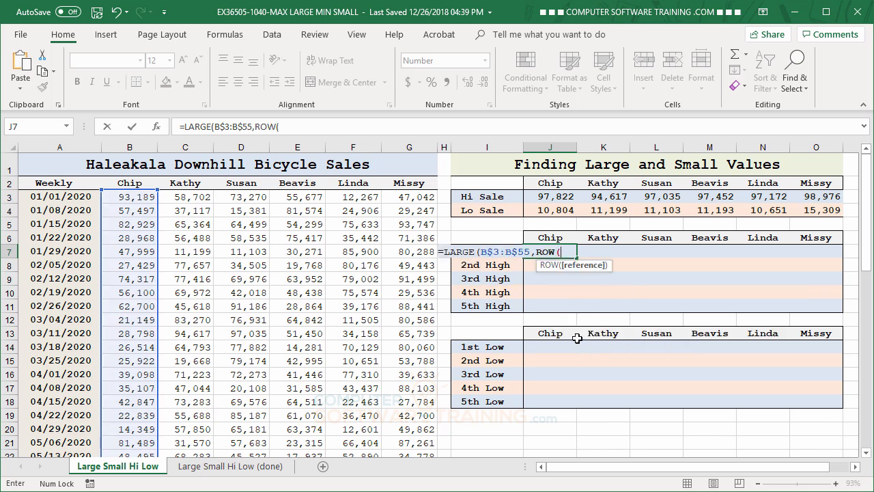
click(444, 165)
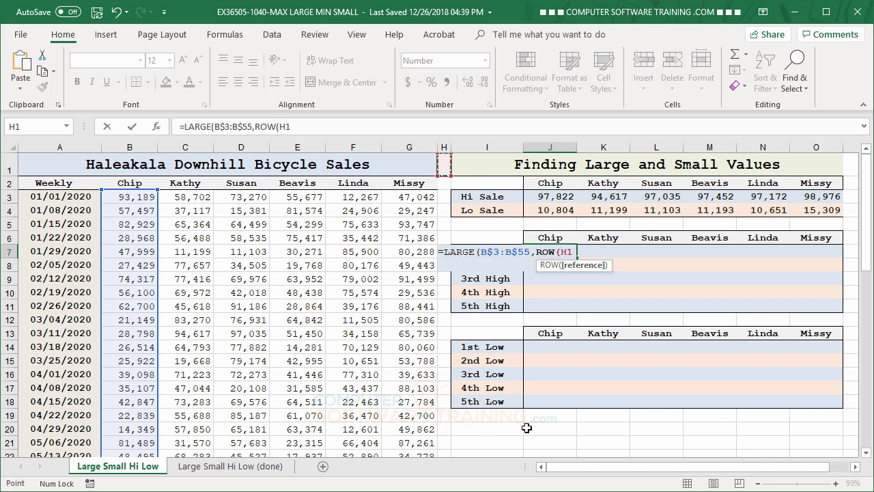
text())
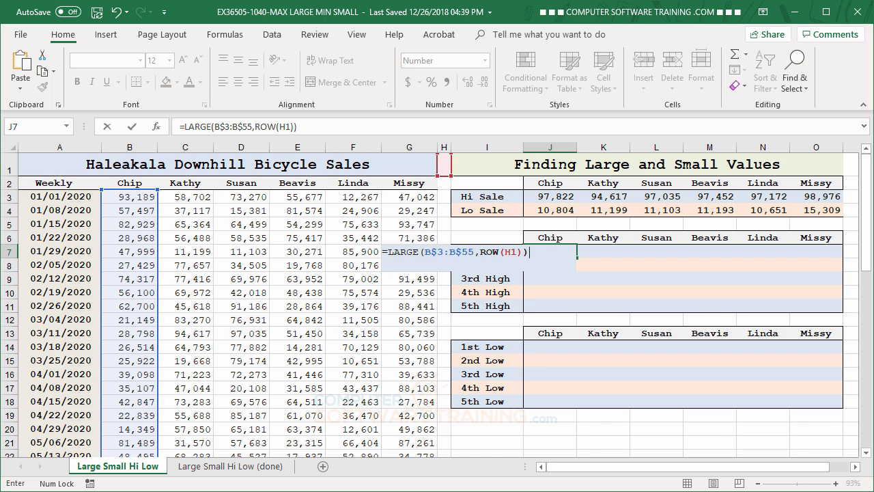
key(Return)
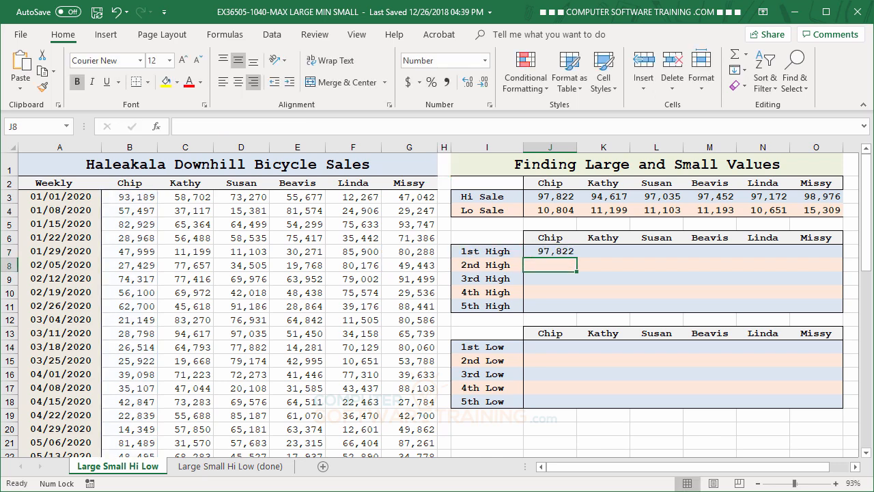
Step: Fill the J7 LARGE formula down to J11, check the copies' row references, and fill J7:J11 across to column O
click(554, 251)
drag(576, 257, 575, 307)
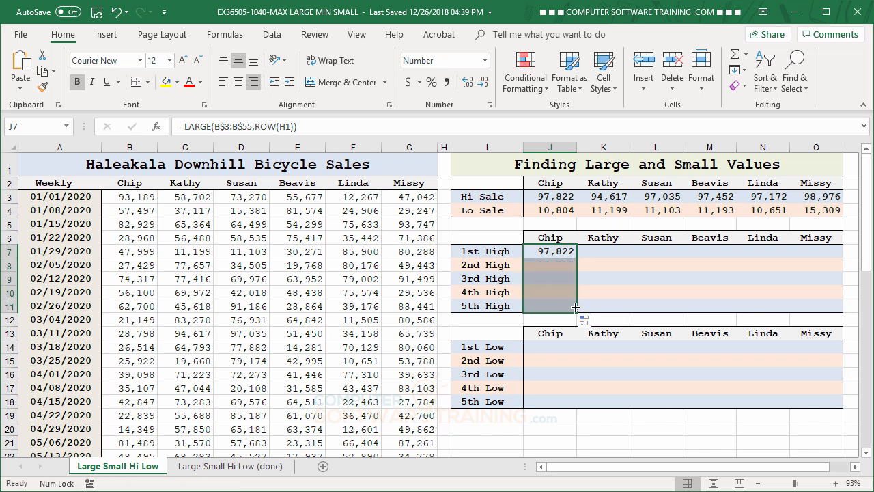
click(549, 267)
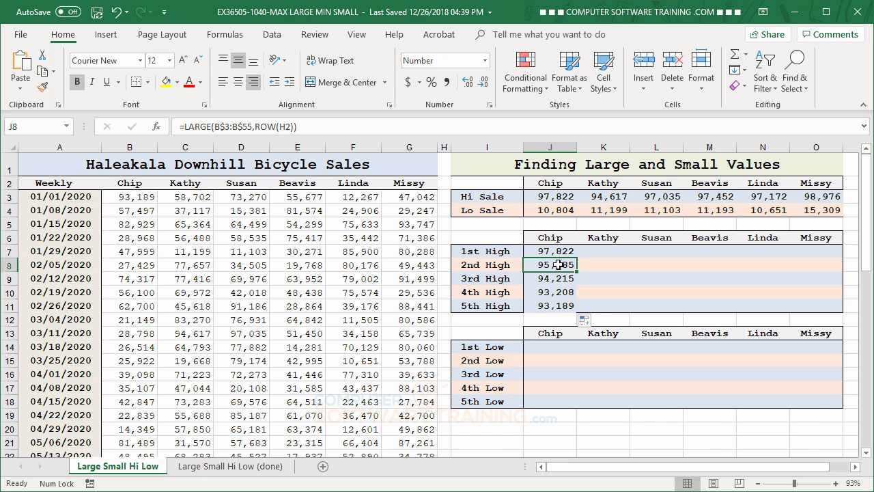
click(556, 279)
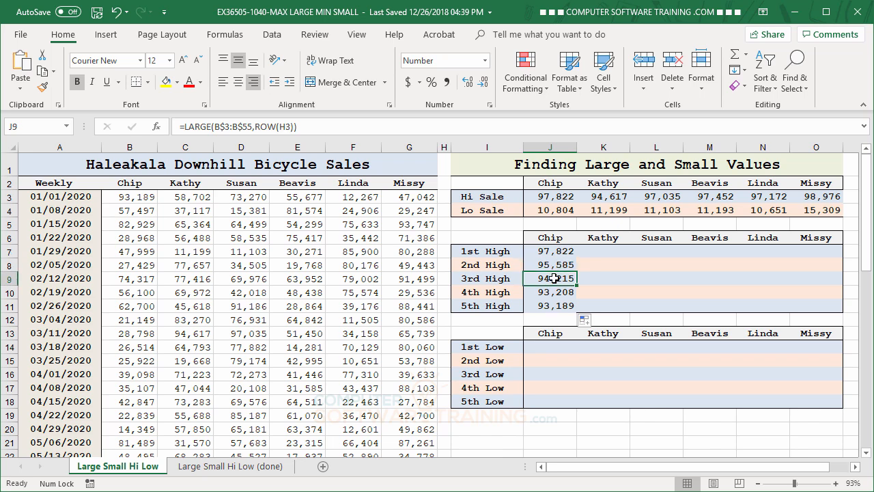
click(554, 293)
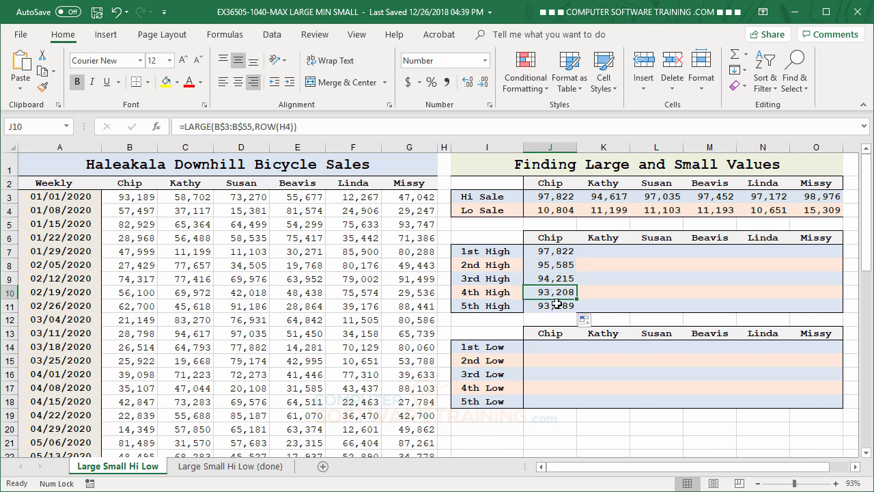
click(557, 304)
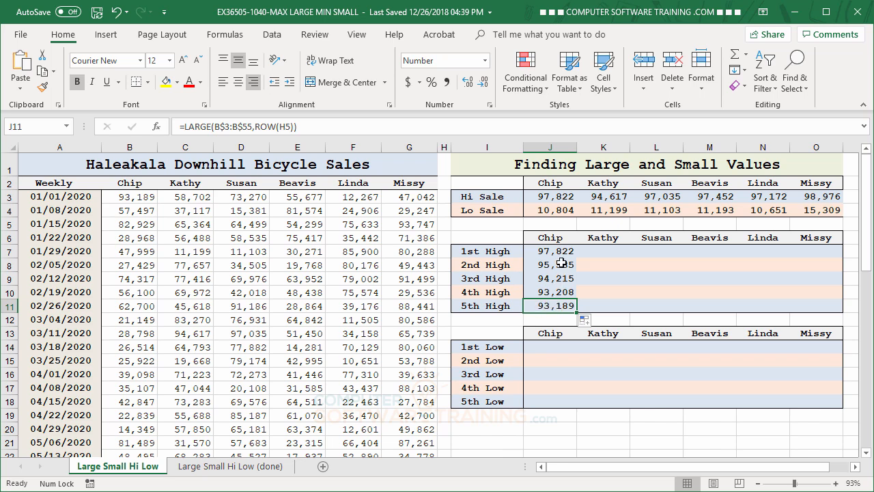
drag(561, 252, 828, 319)
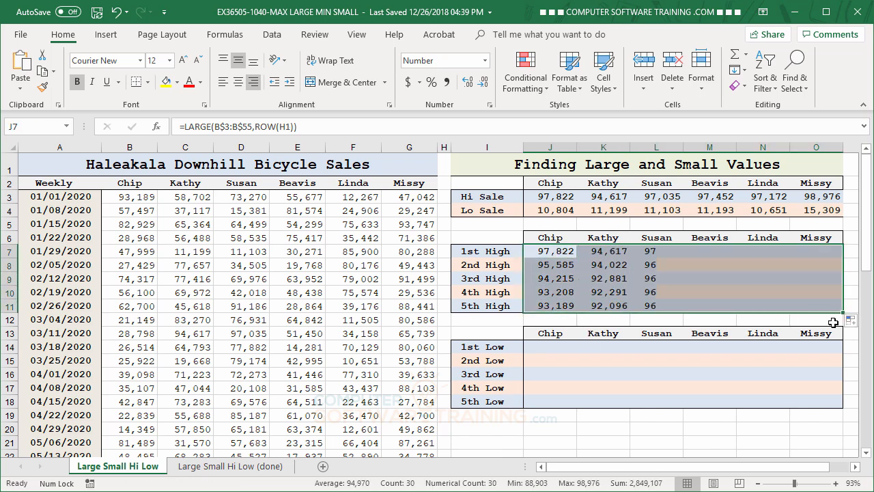
Step: Examine how the range and ROW references change in the filled LARGE formulas across row 7 and down column J
click(605, 251)
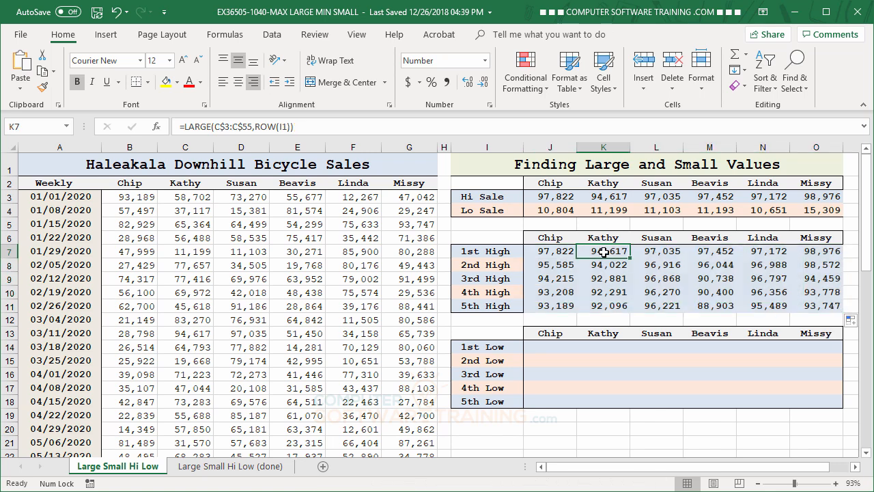
click(649, 252)
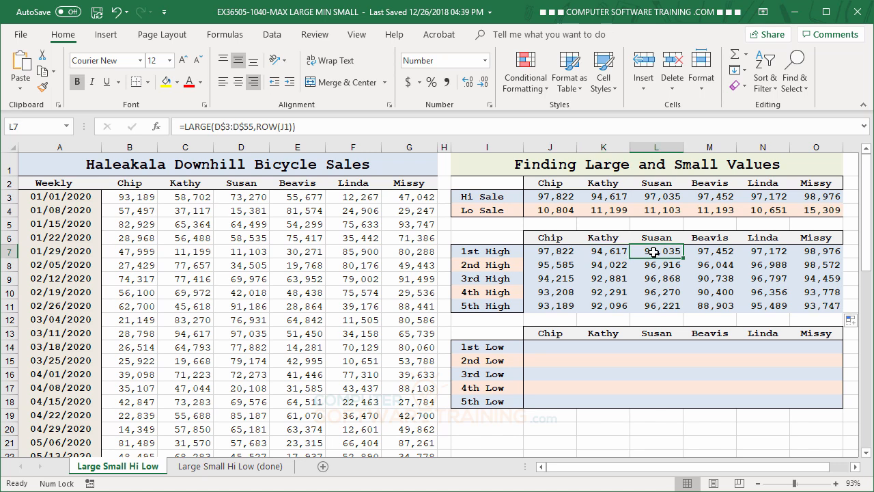
click(714, 252)
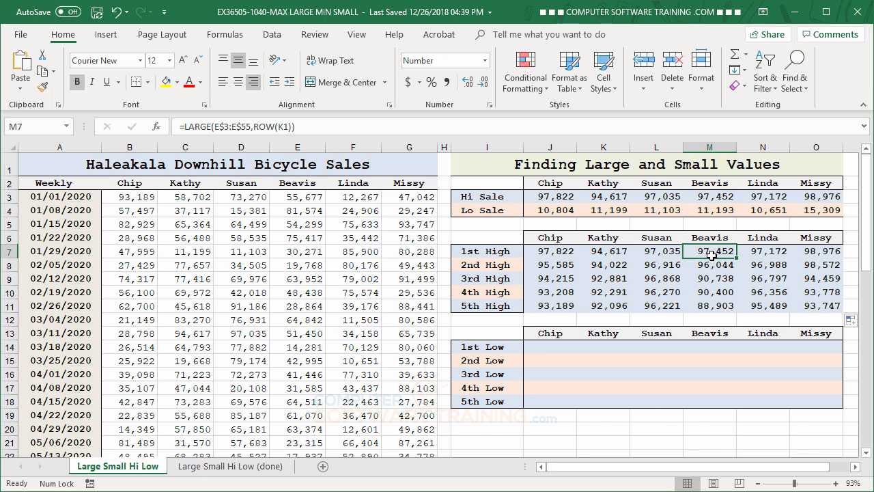
click(711, 264)
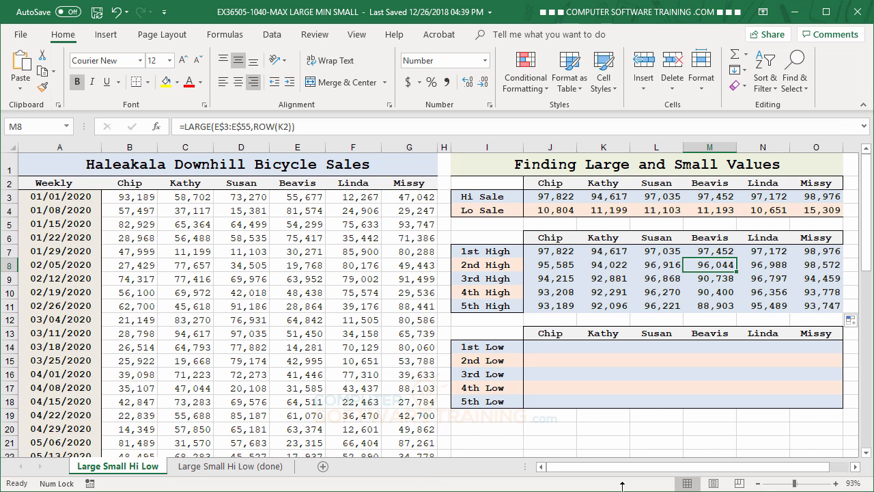
click(559, 251)
click(560, 266)
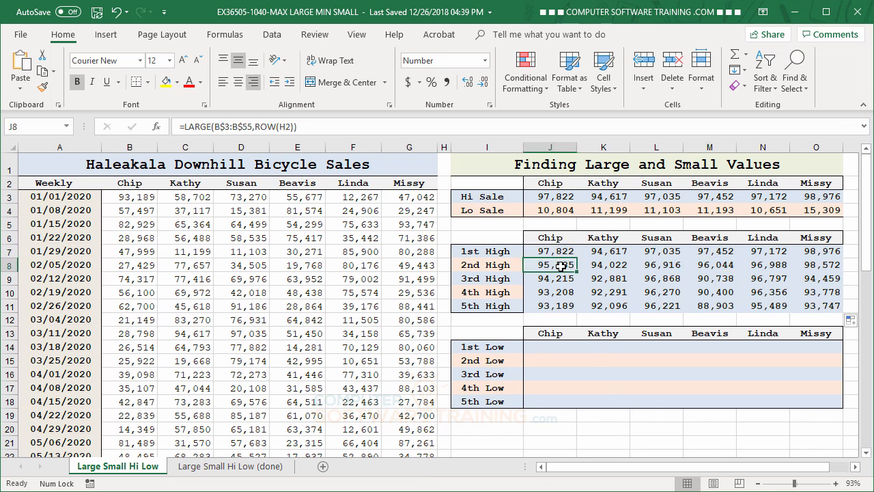
click(560, 278)
click(559, 292)
click(558, 306)
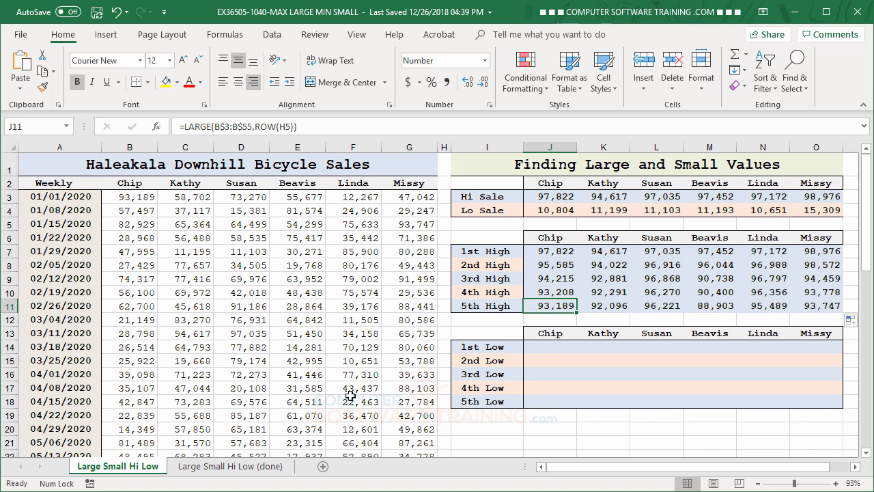
Step: Begin a SMALL formula in J14 for the 1st Low, with the row-locked range B$3:B$55 as its array
click(548, 348)
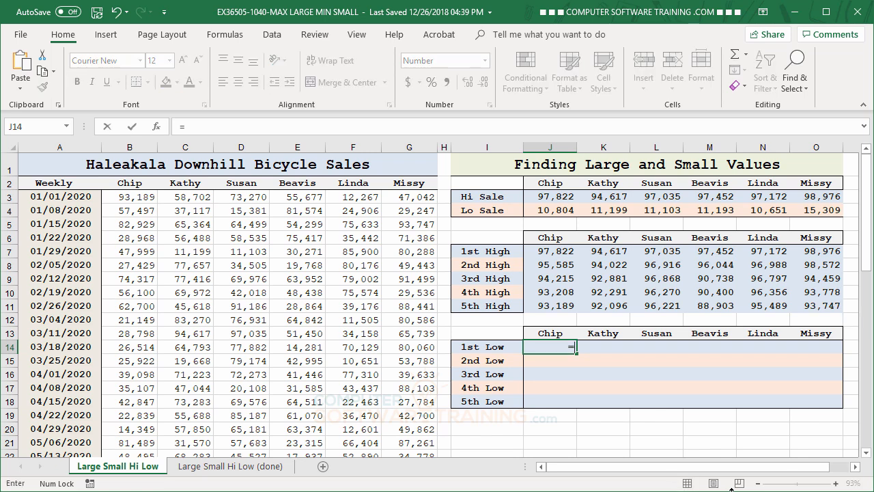
text(=sm)
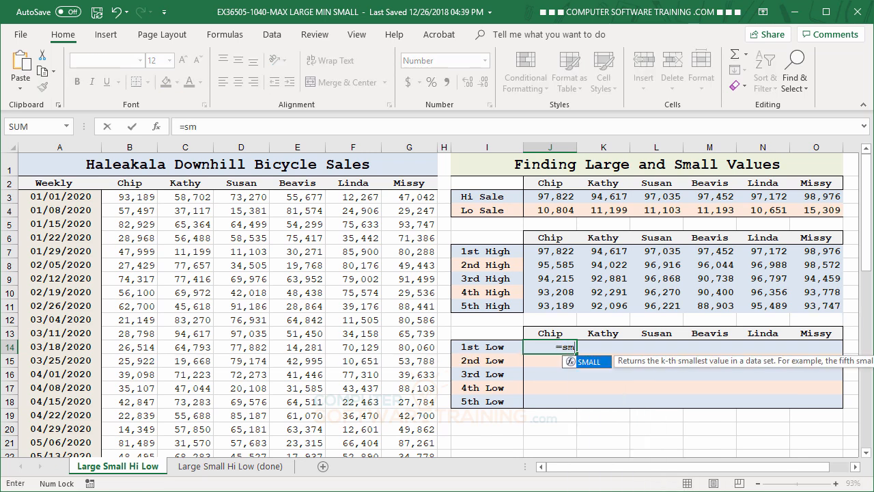
double_click(571, 358)
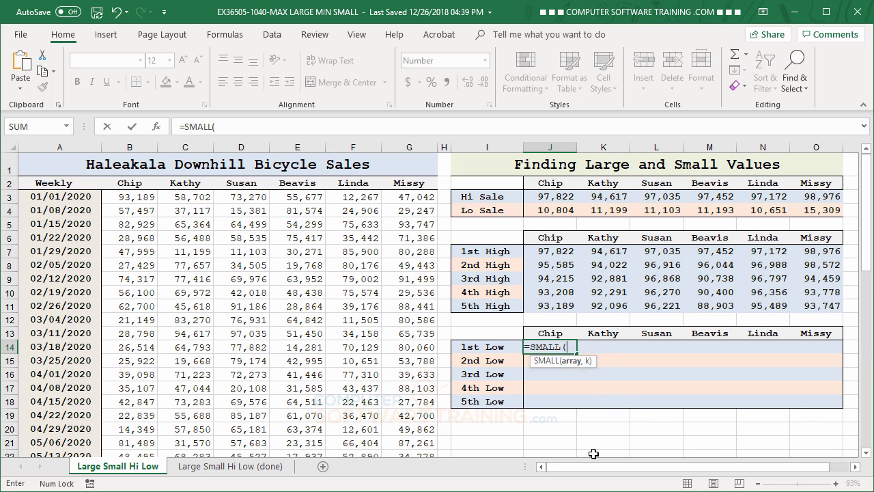
click(128, 197)
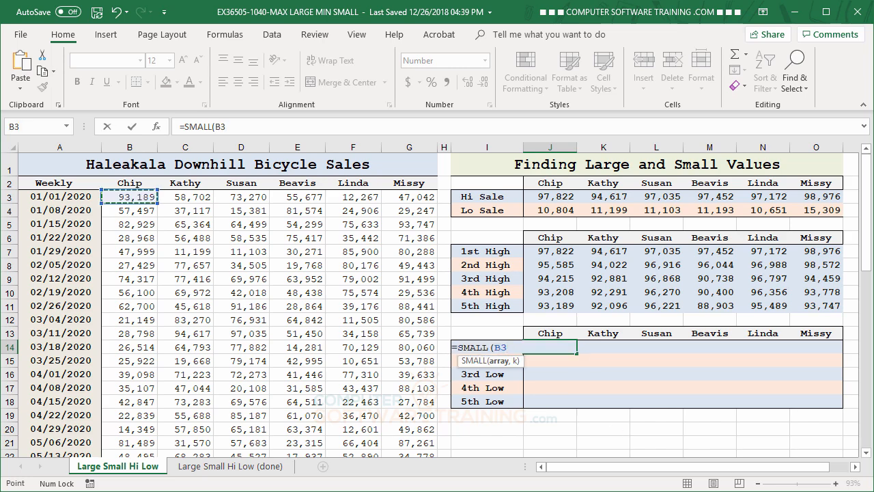
key(ctrl+shift+Down)
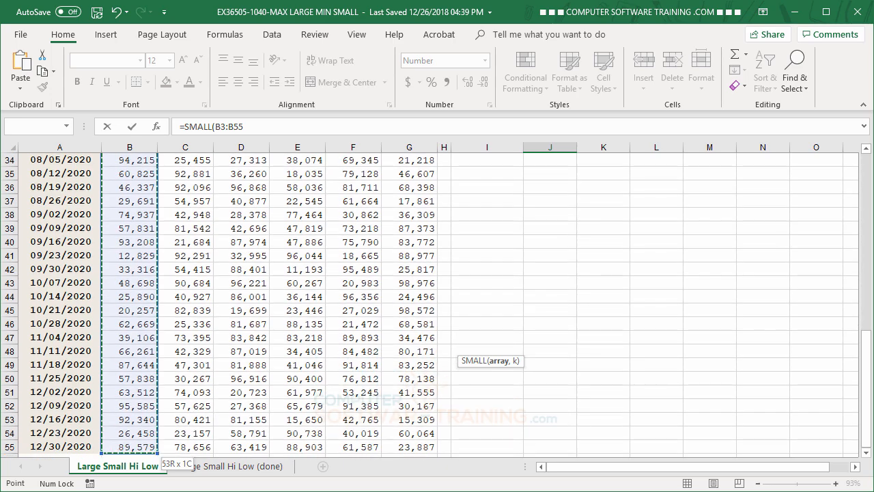
scroll(645, 352, up, 11)
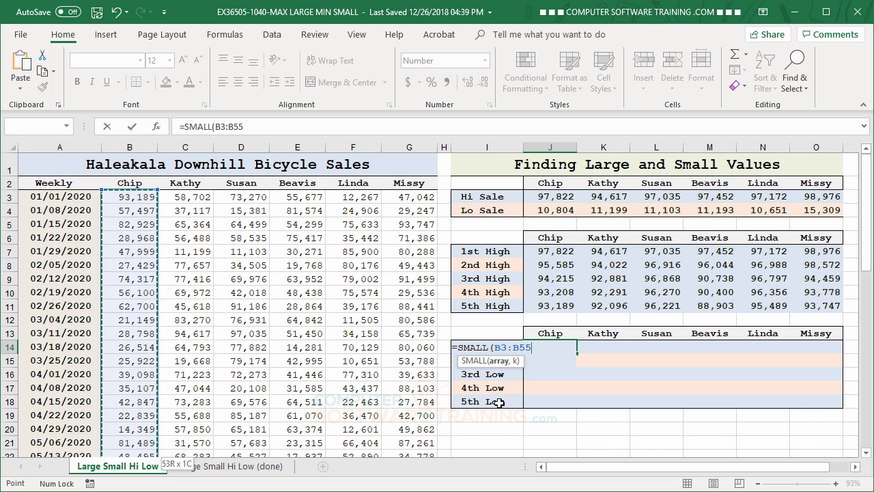
key(F4)
key(F4)
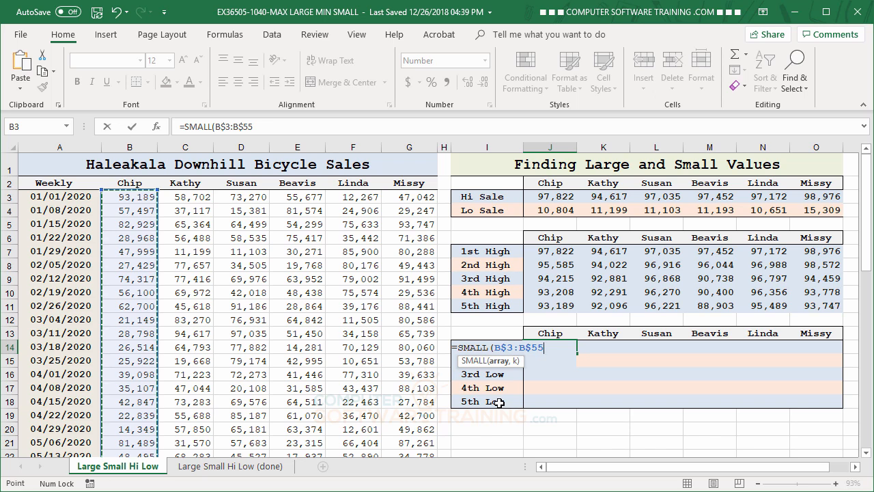
Step: Complete the 1st Low formula in J14 with ROW(H1) as the k argument, giving =SMALL(B$3:B$55,ROW(H1))
text(,)
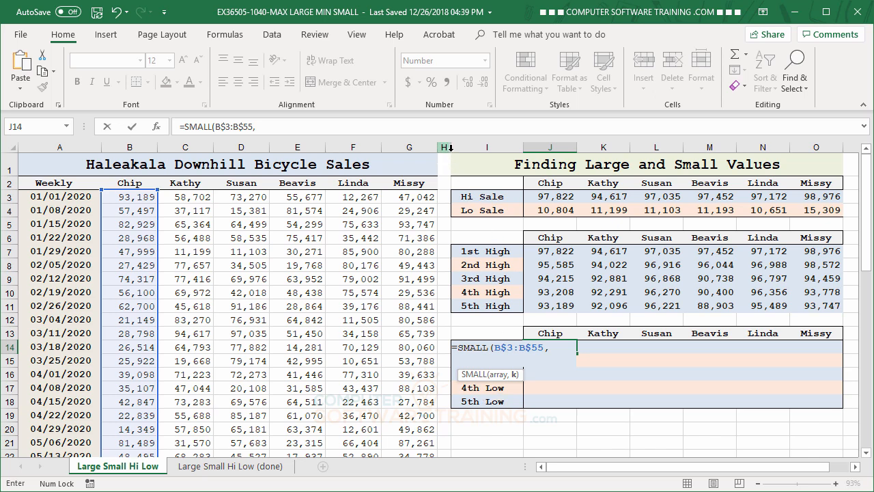
text(ro)
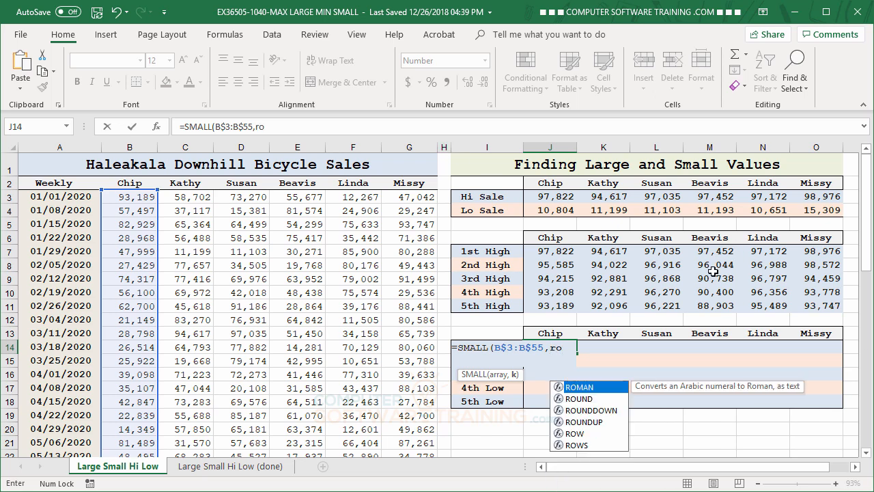
double_click(564, 433)
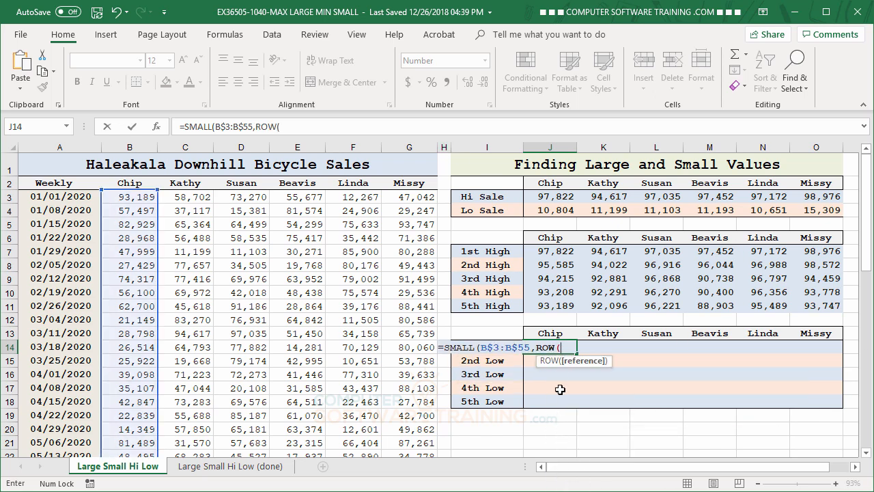
click(445, 161)
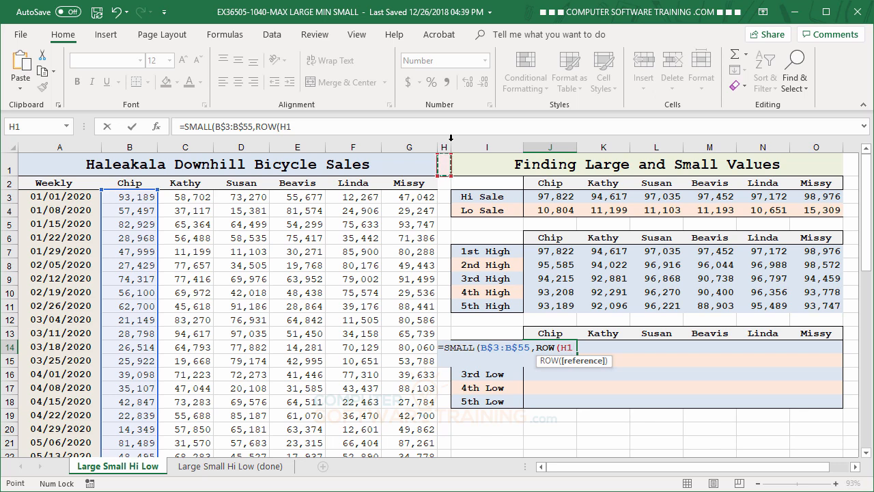
text())
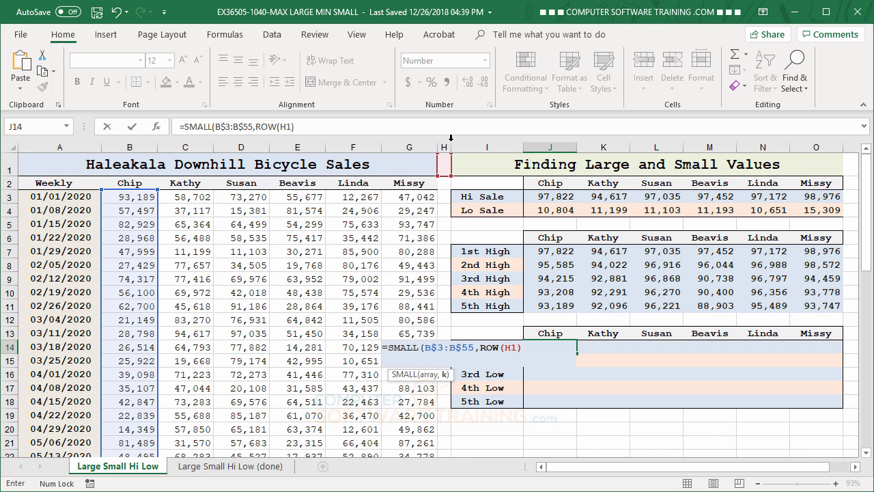
text())
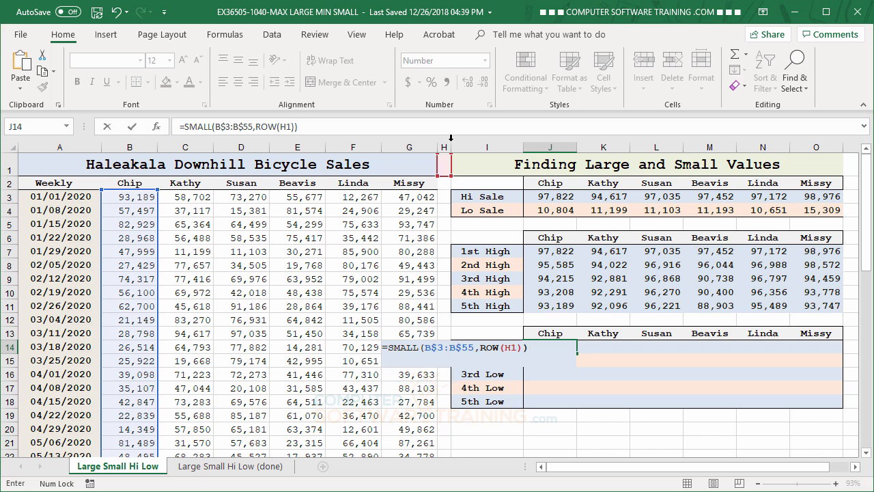
key(Return)
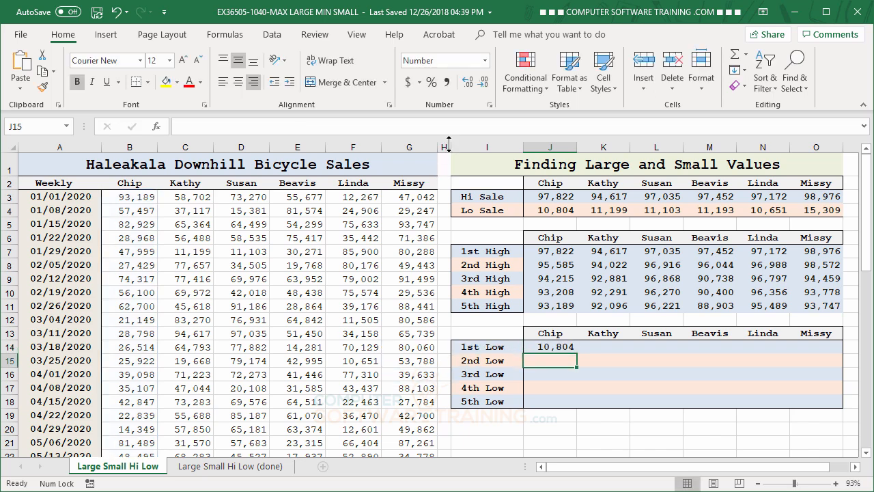
Step: Fill the J14 SMALL formula down to row 18 and across to column O, and check one of the copies
click(558, 346)
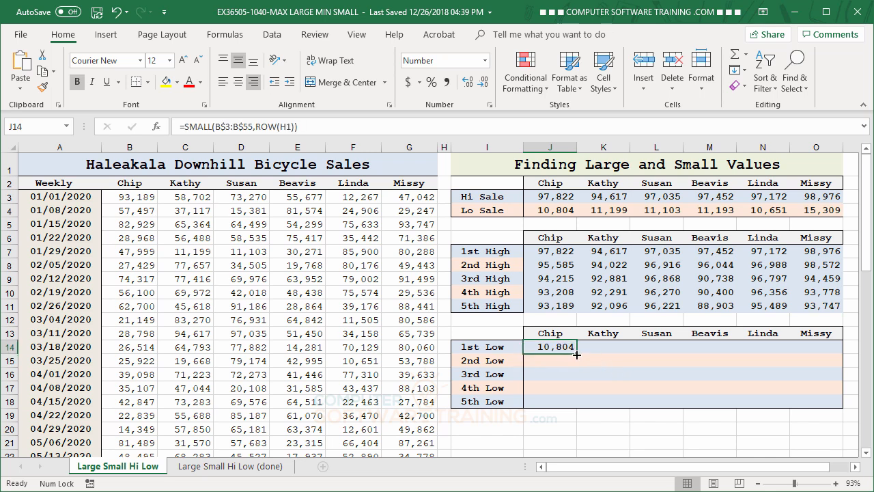
drag(577, 355, 847, 414)
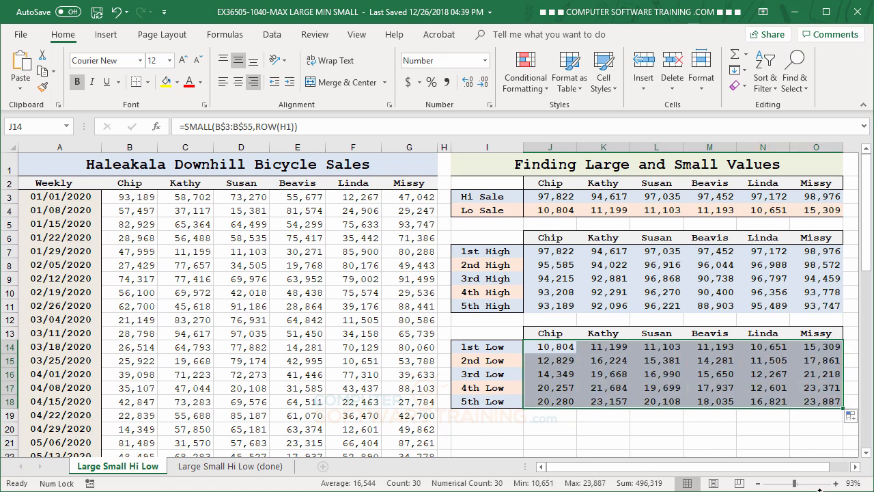
click(576, 373)
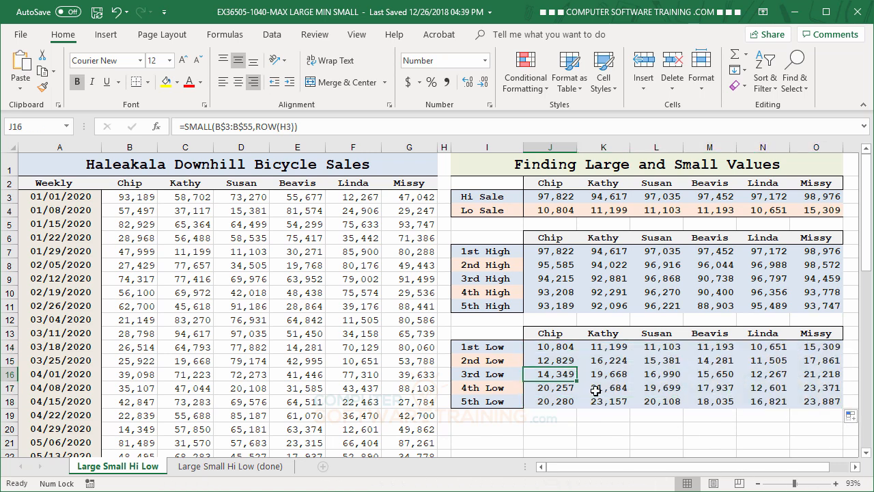
Step: Compare the 1st High and 1st Low results with the Hi Sale and Lo Sale values for the first two salespeople
click(553, 250)
click(558, 198)
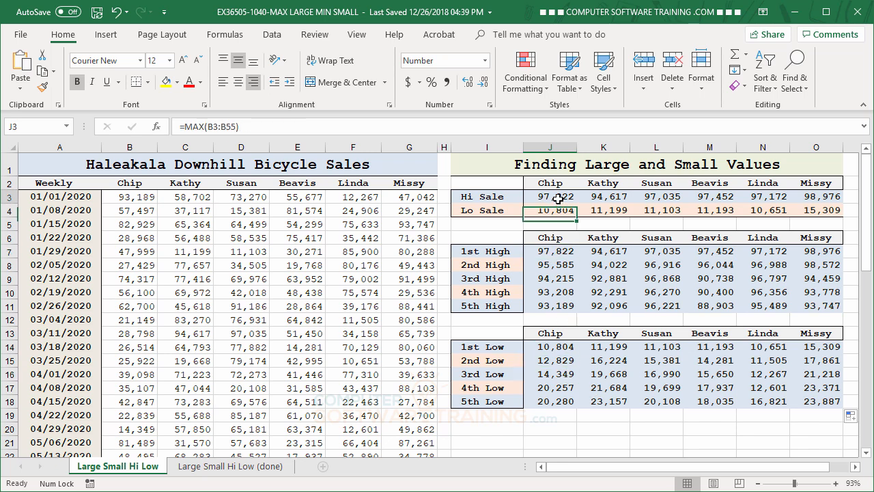
click(550, 348)
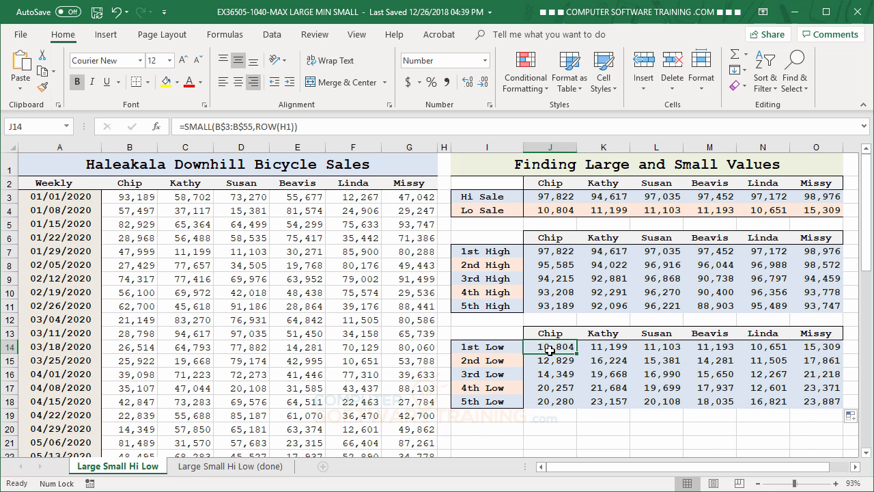
click(561, 212)
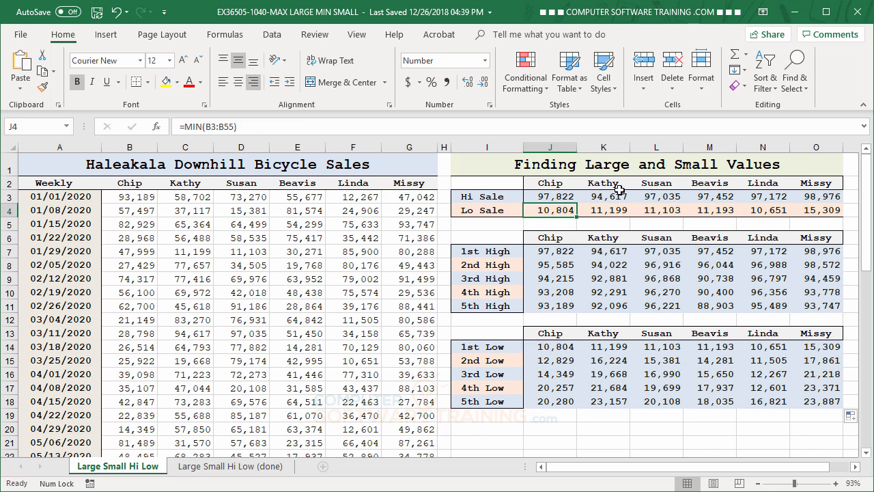
click(608, 349)
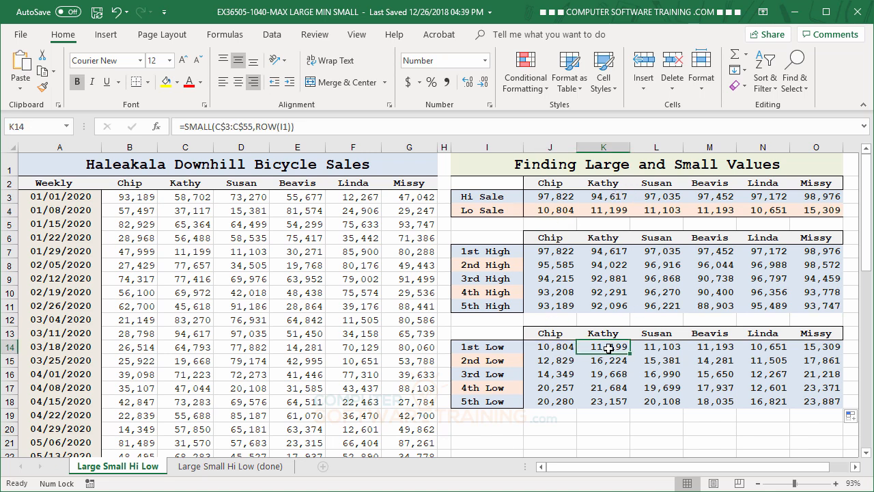
click(612, 252)
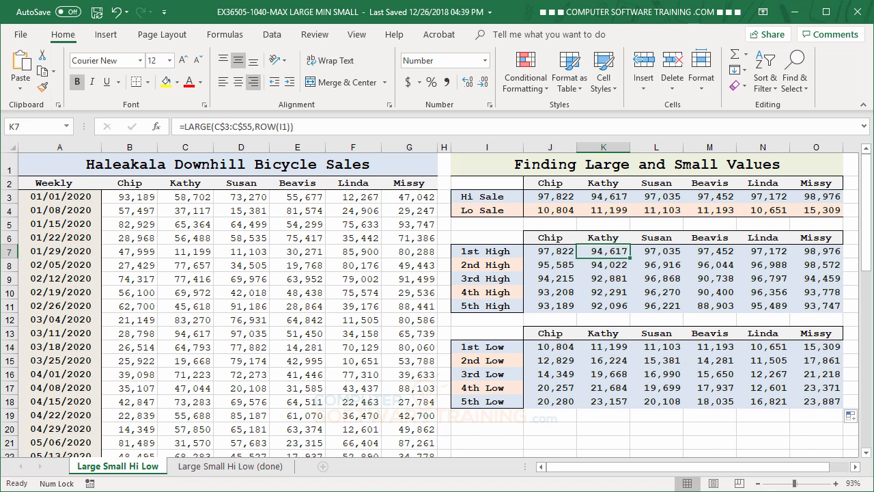